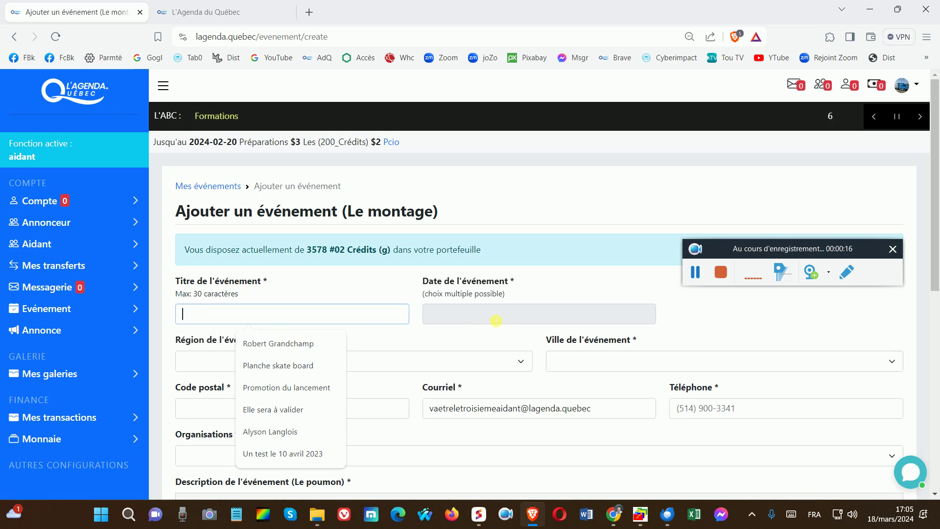
Step: Examine the event creation form, from the multiple-choice date calendar through the description editor to the image, relay link and extra info fields
click(496, 318)
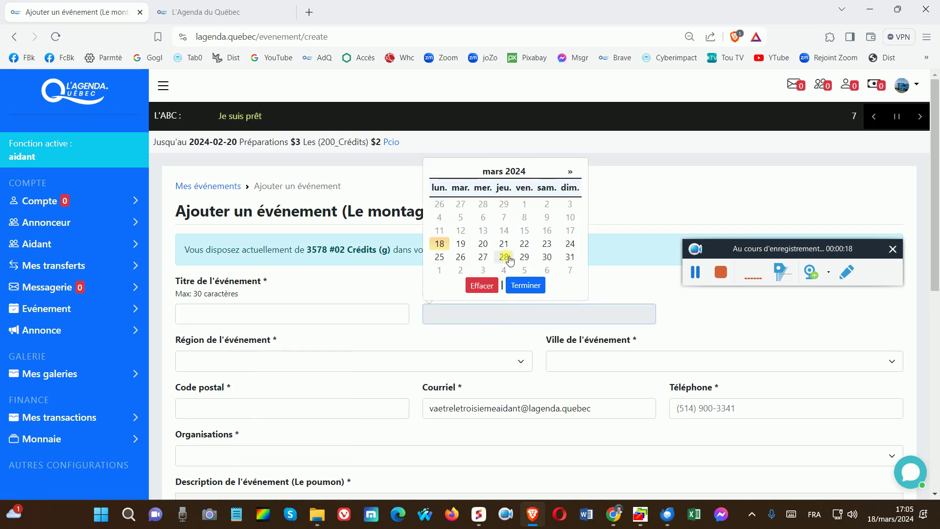
scroll(233, 359, down, 1)
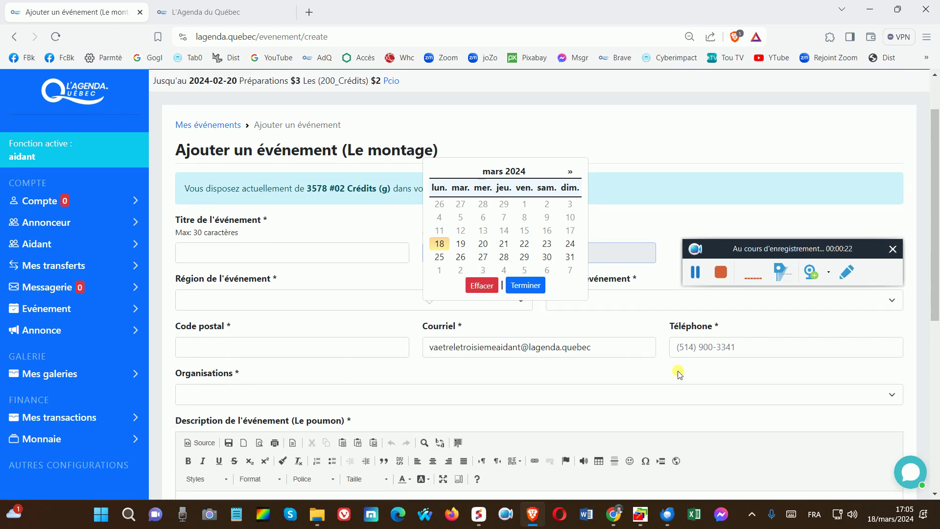
scroll(693, 351, down, 1)
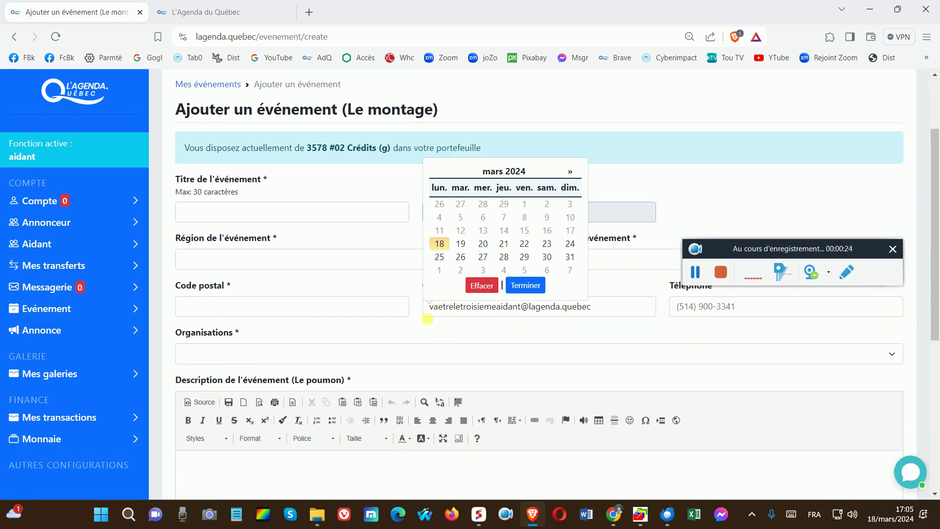
scroll(372, 355, down, 1)
scroll(228, 426, down, 1)
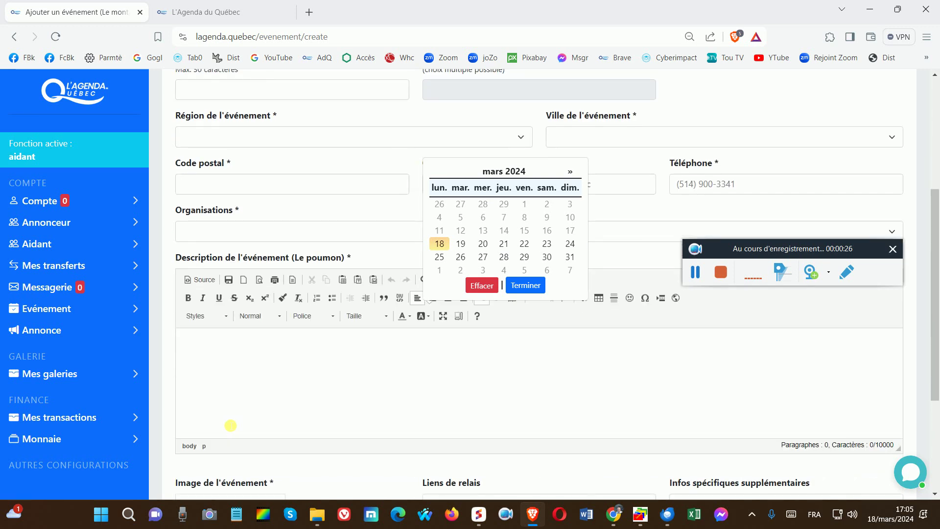
scroll(232, 424, down, 1)
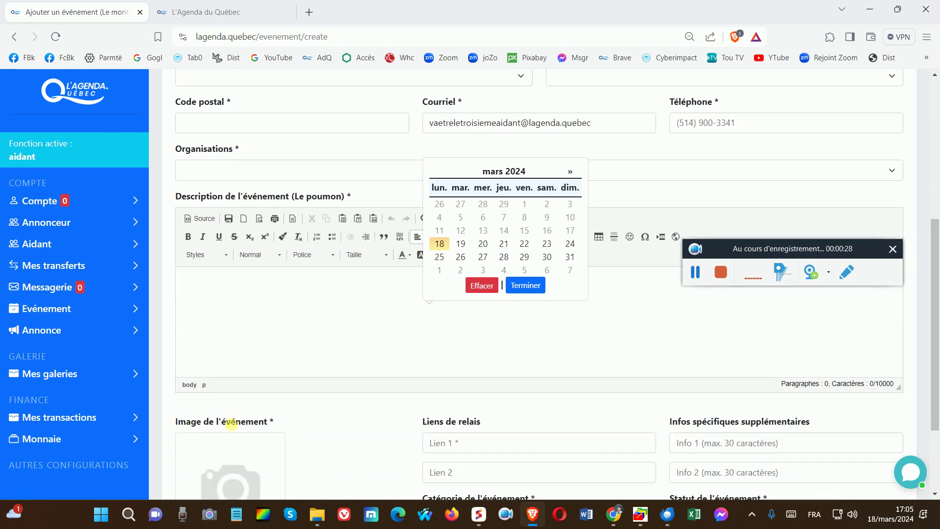
scroll(232, 425, down, 1)
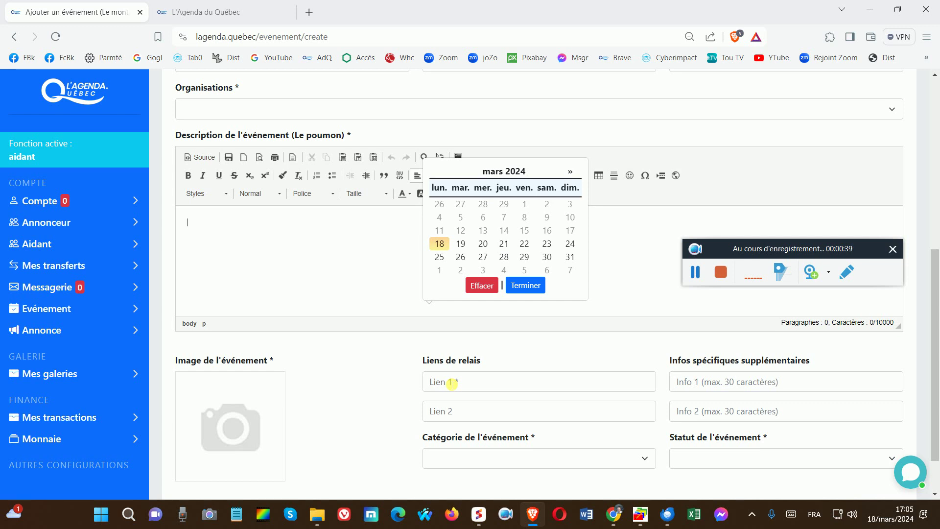
click(452, 383)
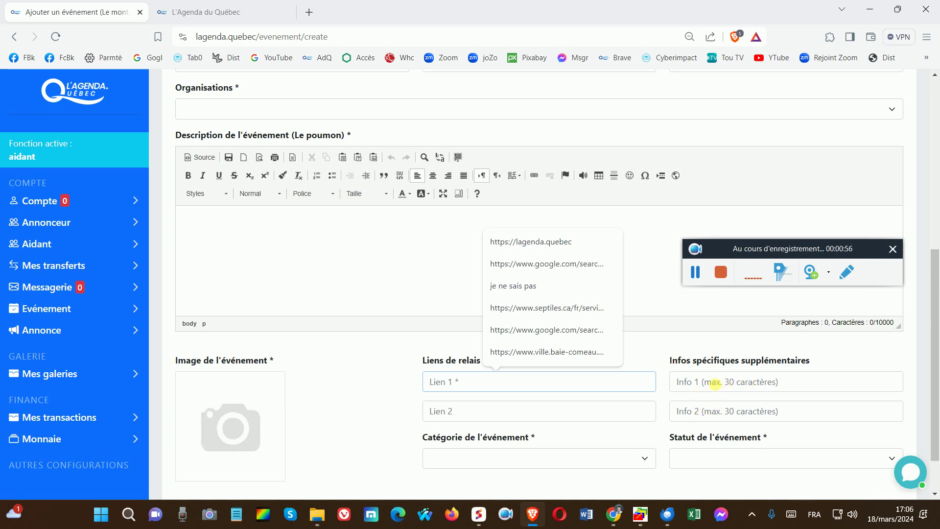
scroll(715, 382, down, 1)
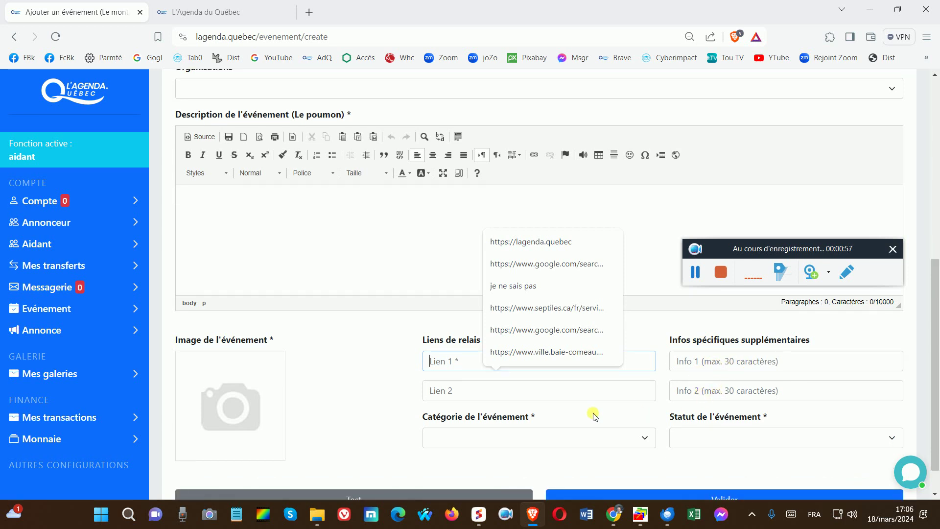
Step: Set the event's category to Pièces de théâtre
click(522, 443)
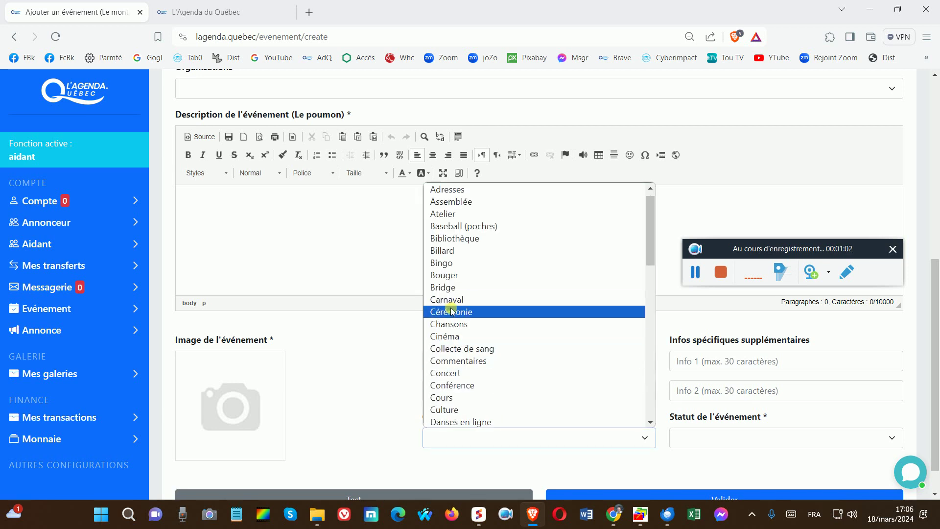
scroll(455, 311, down, 1)
scroll(455, 311, down, 4)
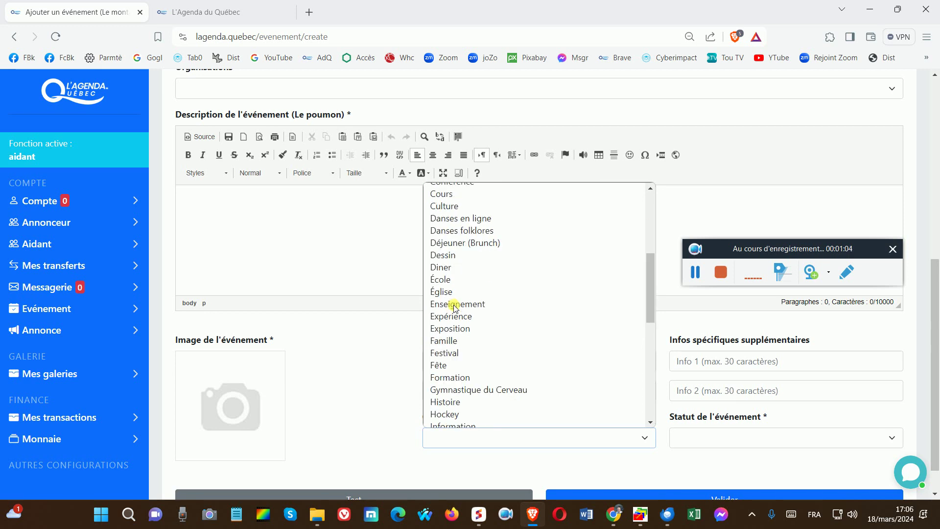
scroll(454, 308, down, 1)
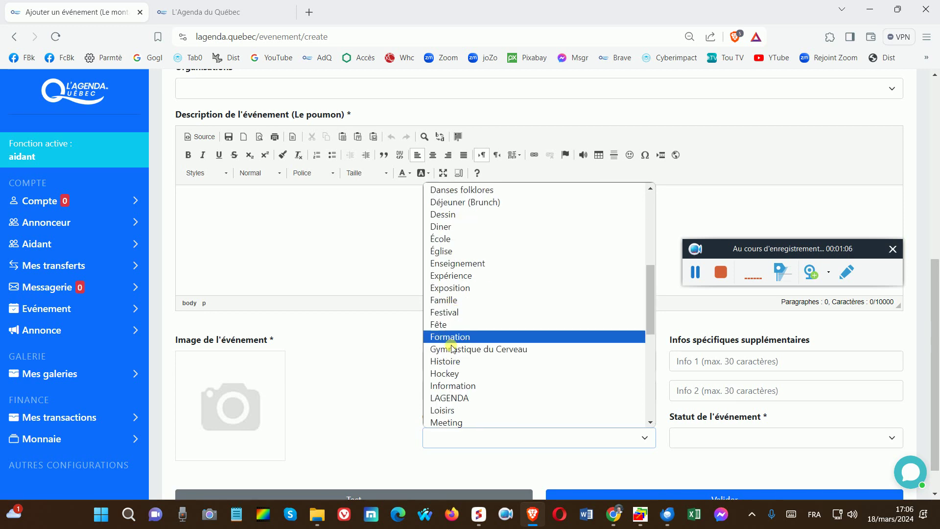
scroll(443, 395, down, 2)
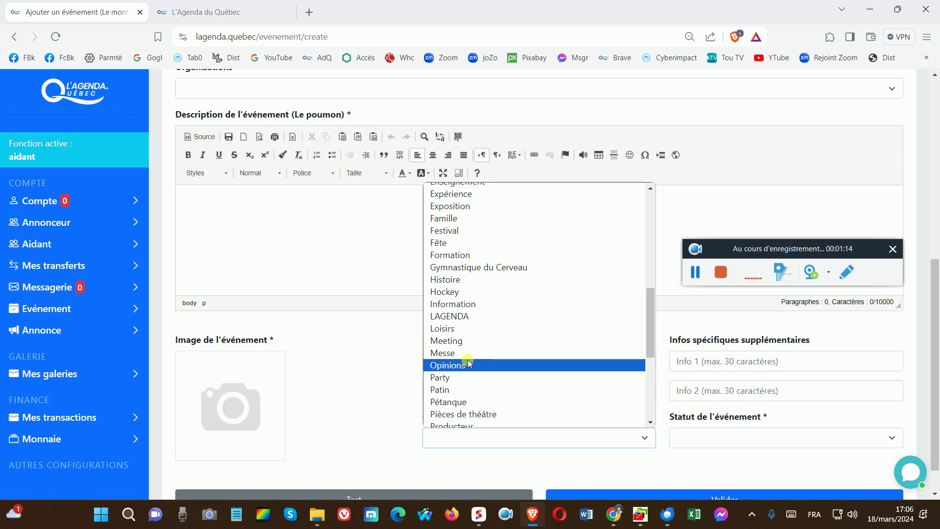
click(539, 413)
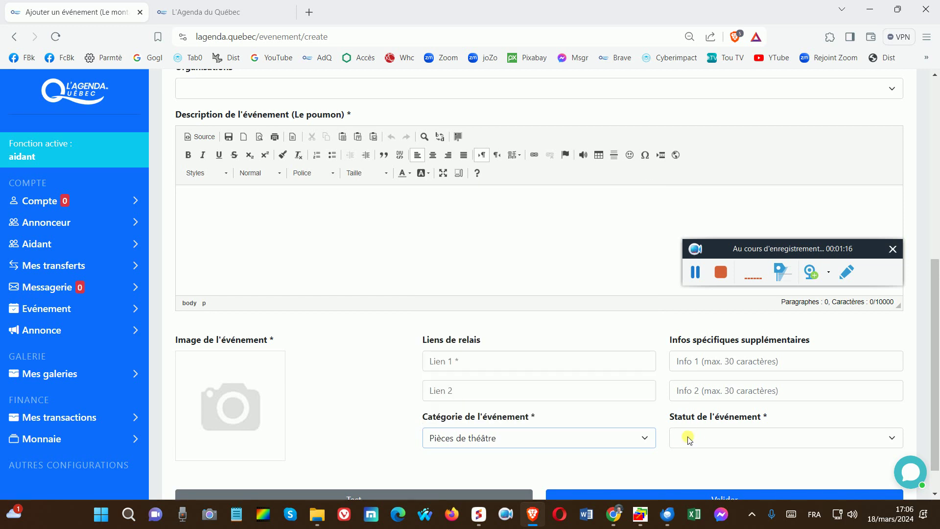
Step: Set the event's status to Soumettre la publication (tout de suite)
click(715, 439)
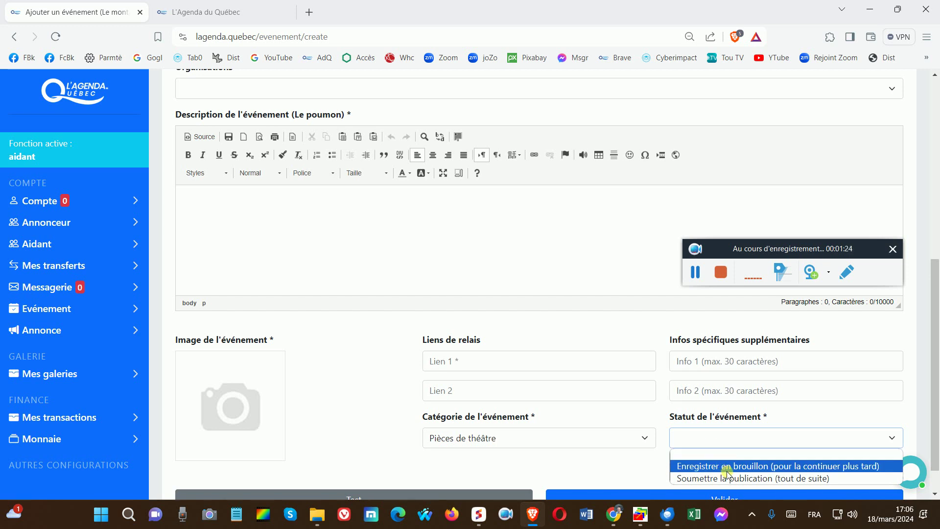
click(685, 480)
scroll(683, 457, down, 1)
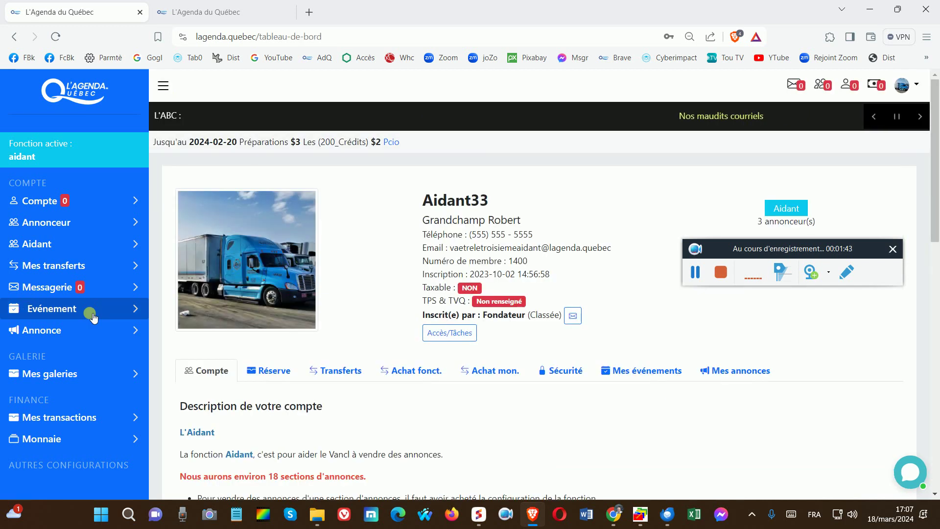
Step: Open the Mes événements list from the dashboard and look at the edit action of contract 68
click(53, 310)
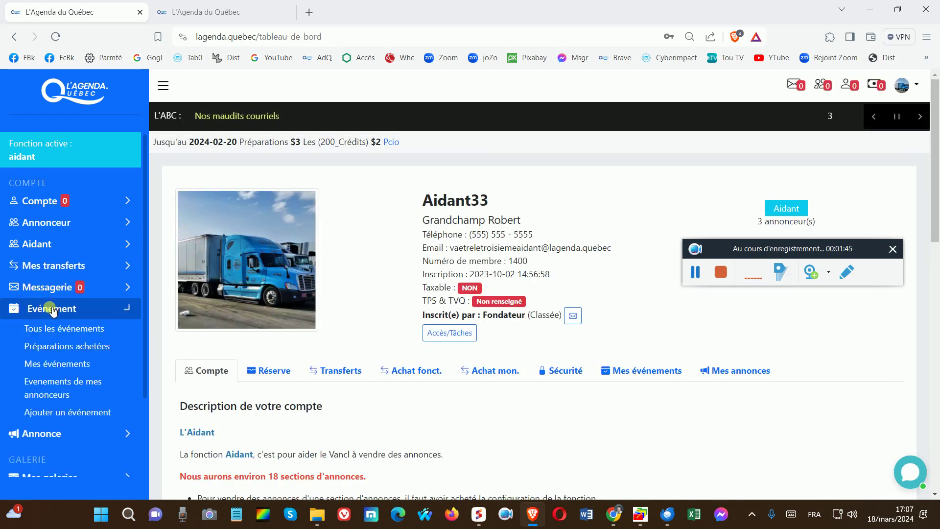
click(58, 366)
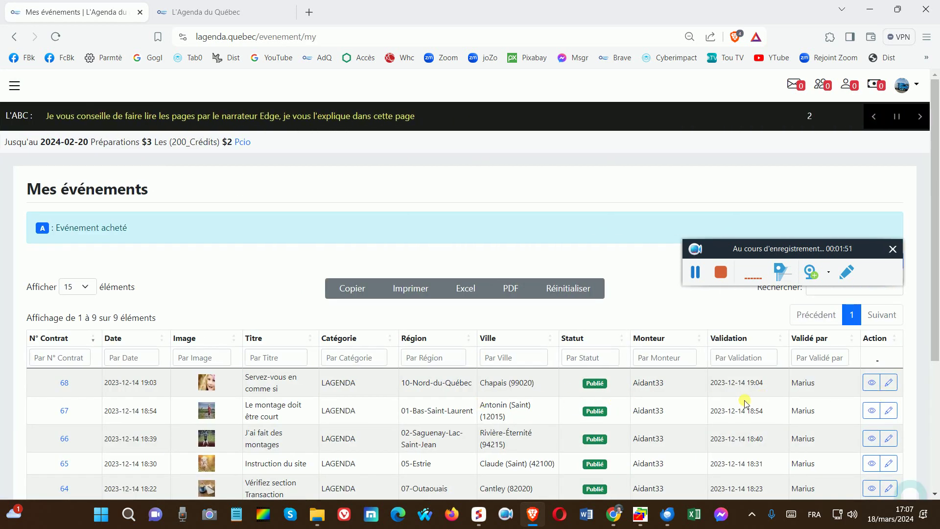
click(895, 386)
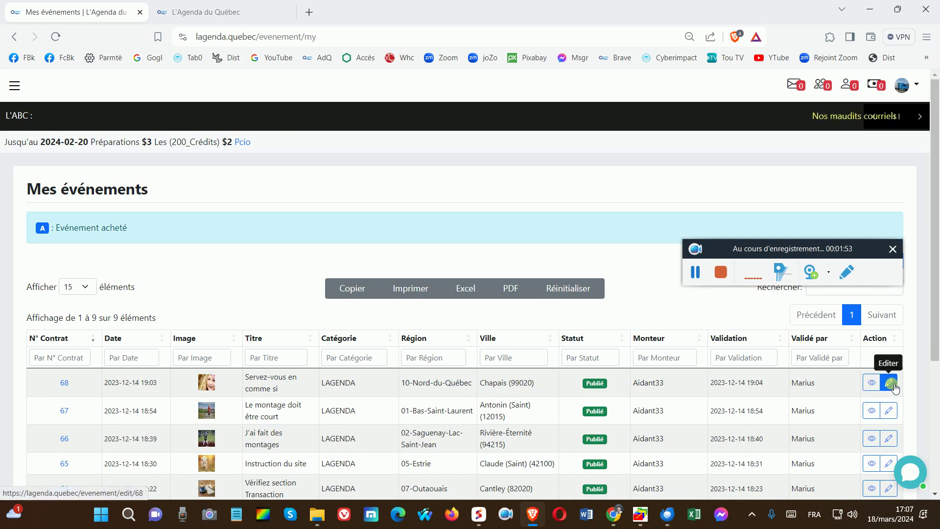
Step: Open a blank form for adding an event and place the cursor in its title field
click(14, 86)
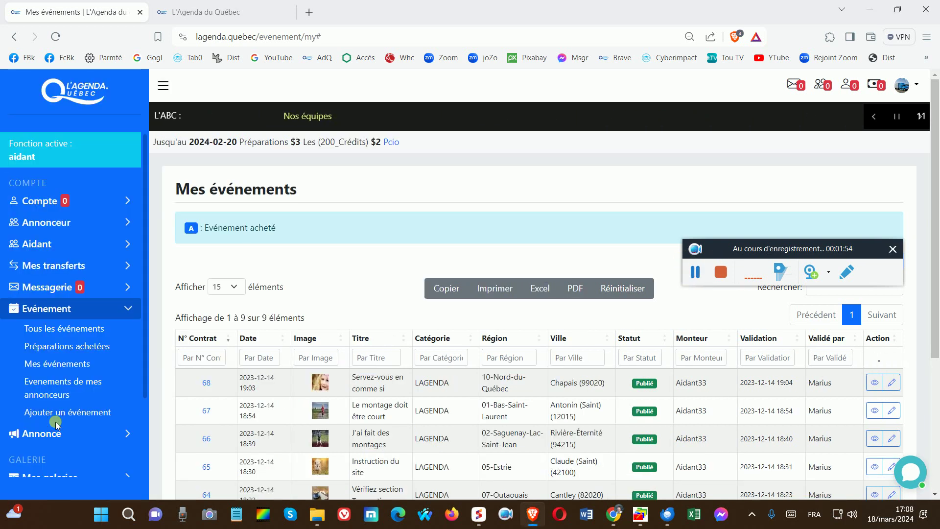
click(61, 410)
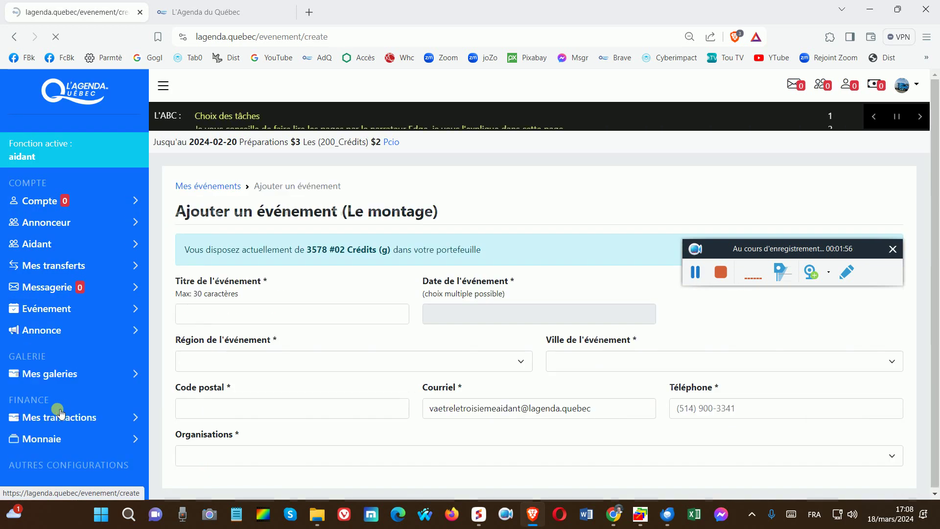
click(191, 316)
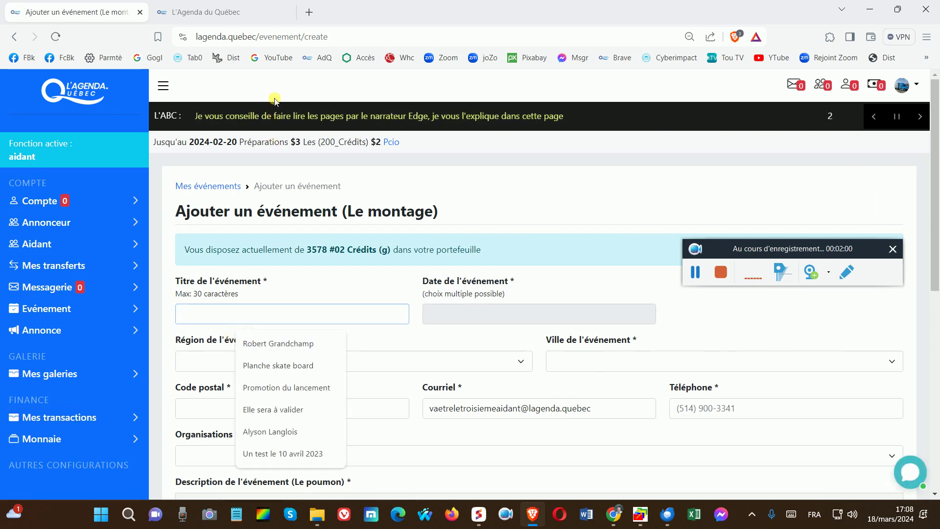
Step: Switch to the dashboard in the other browser tab and open the page for adding an aidant ad
click(195, 15)
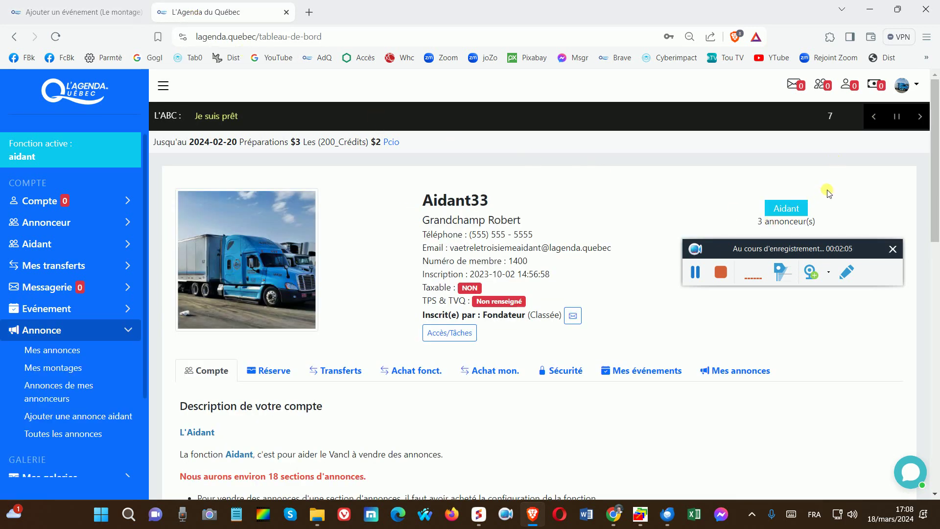
click(876, 116)
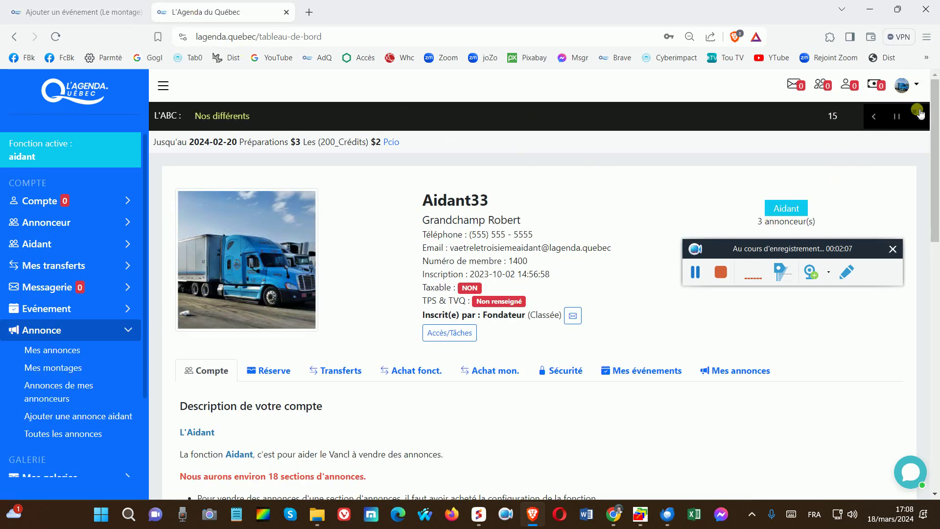
click(77, 418)
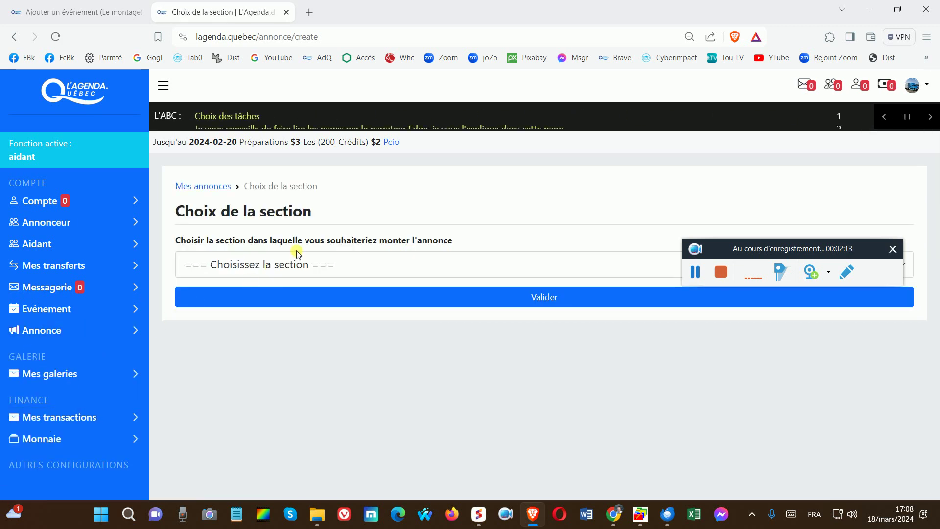
Step: Choose the Classée section for the ad and validate it to open the ad creation form
click(276, 265)
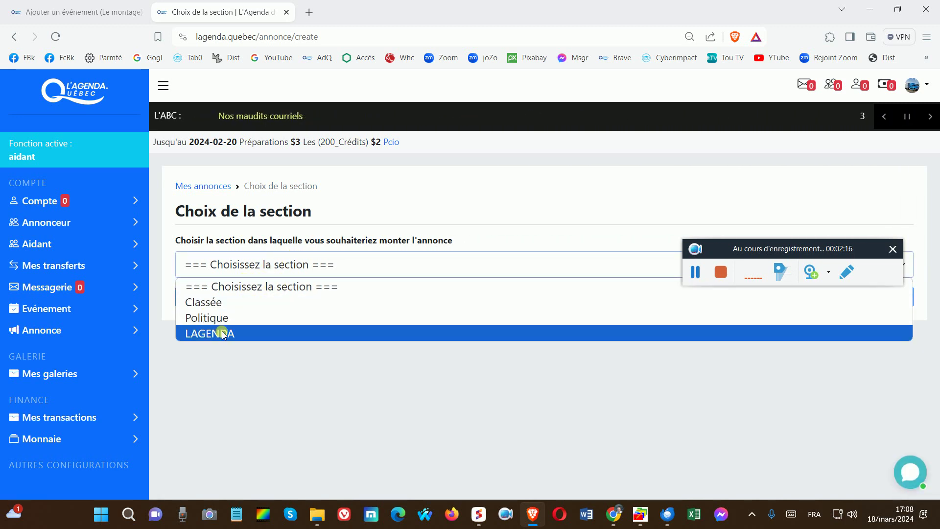
click(209, 301)
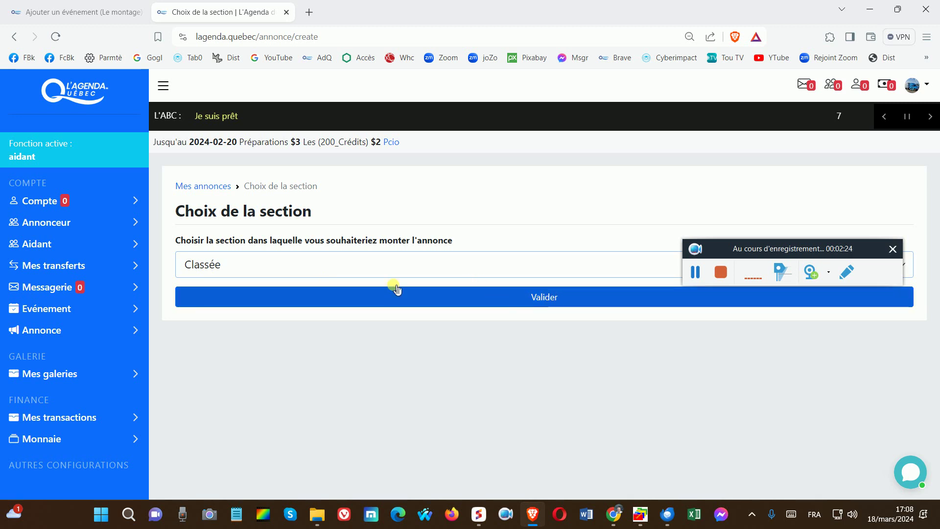
click(385, 297)
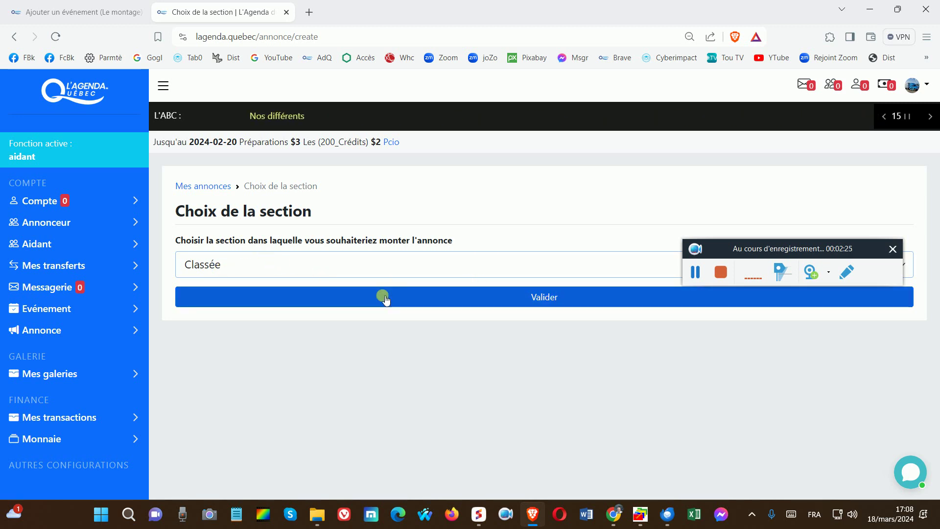
click(549, 303)
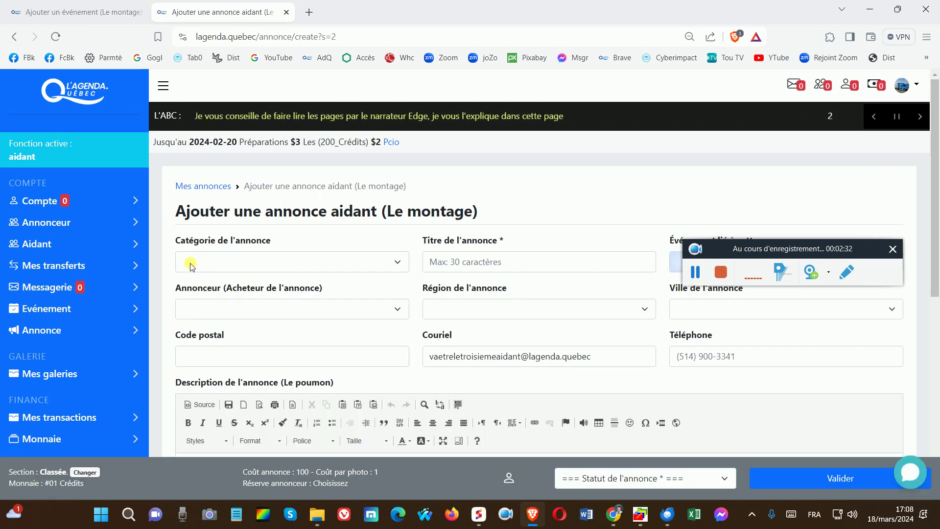
Step: Examine the ad form's category, title and advertiser fields along with their suggested entries and choices
click(191, 266)
click(195, 265)
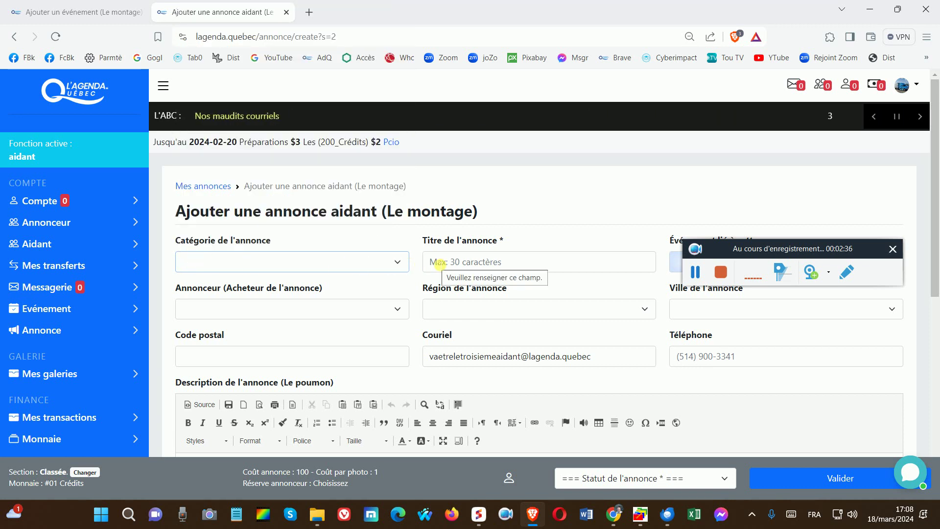
click(440, 263)
click(506, 289)
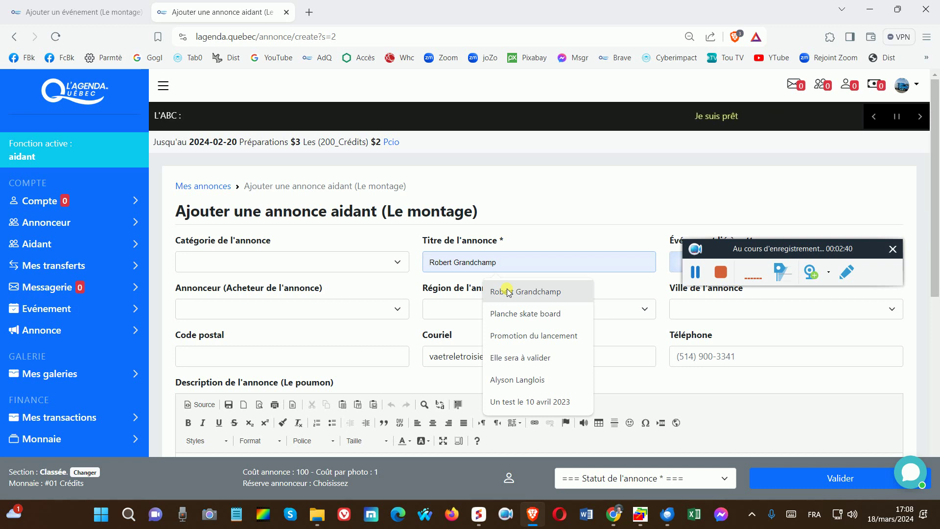
click(208, 318)
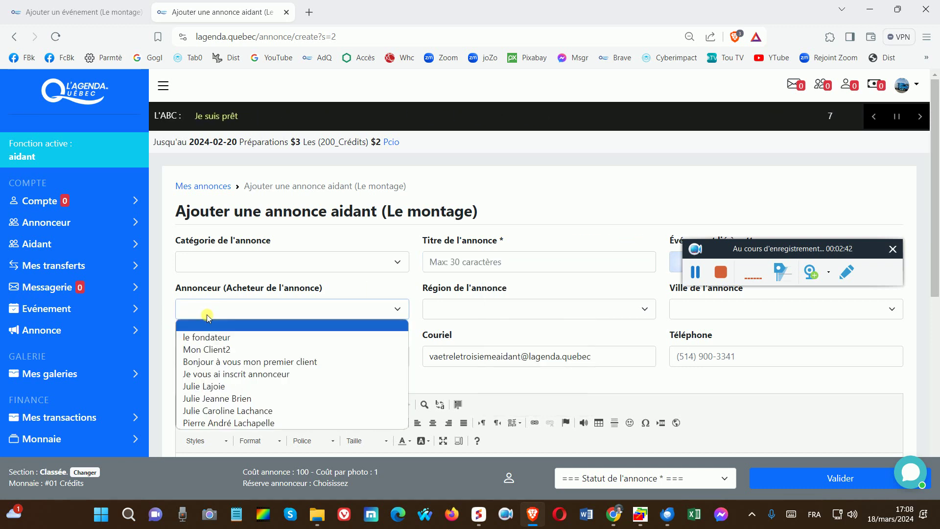
click(207, 317)
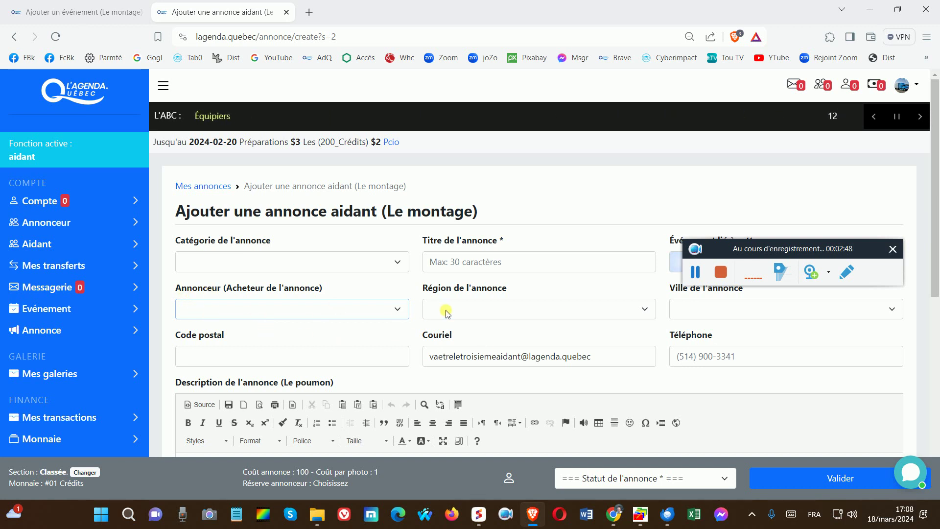
Step: Examine the ad form's description, relay link, additional information, advertiser type, price type and image fields
scroll(587, 308, down, 1)
scroll(480, 325, down, 2)
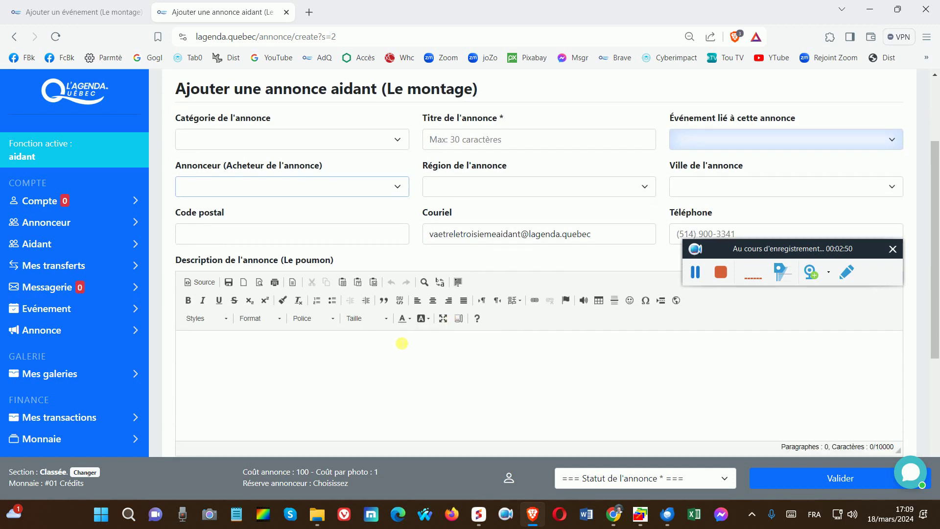
click(269, 381)
drag(175, 260, 300, 259)
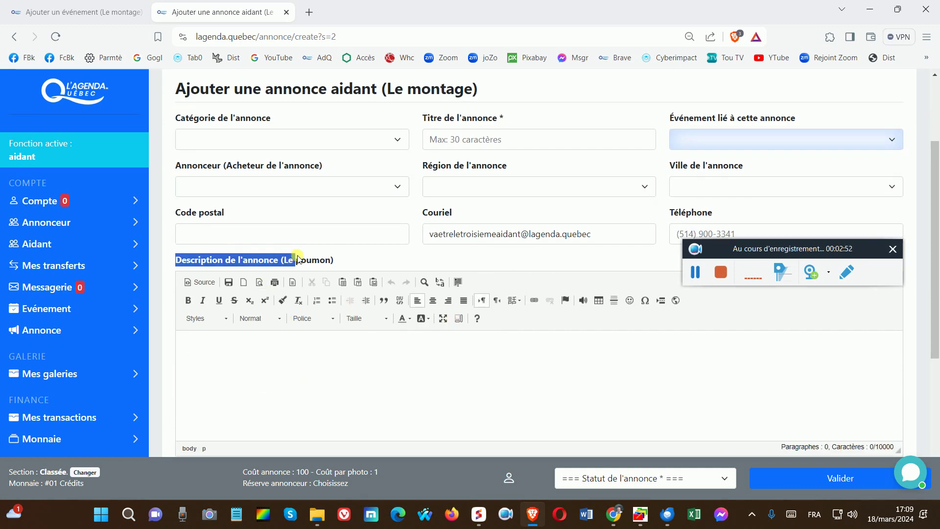
scroll(273, 361, down, 5)
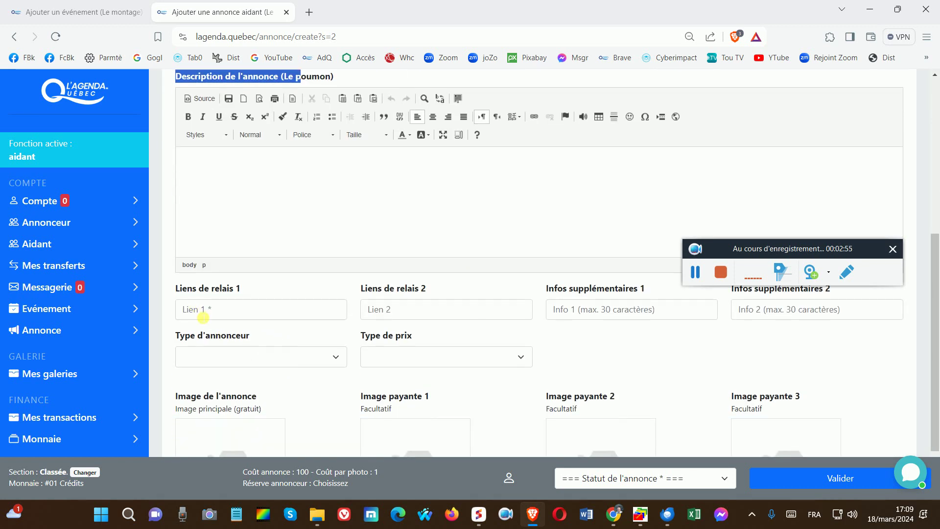
click(214, 309)
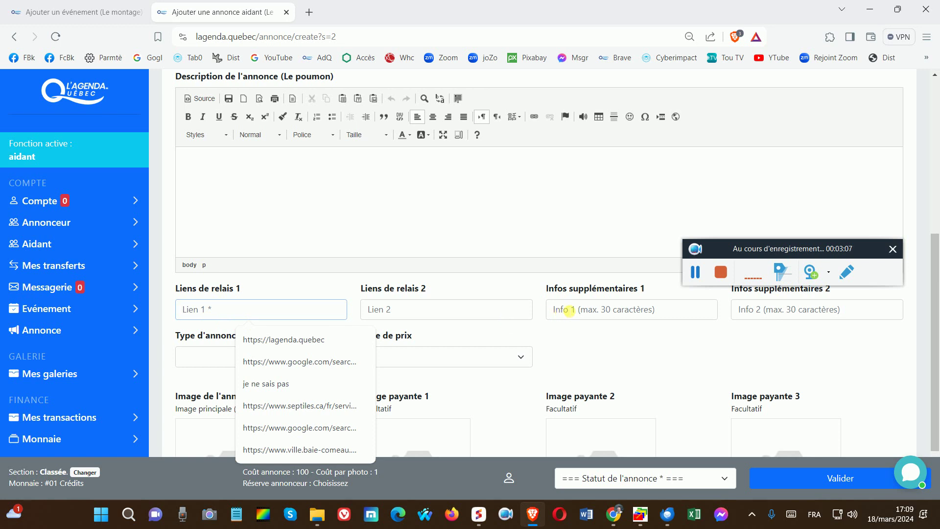
click(569, 310)
scroll(567, 311, down, 1)
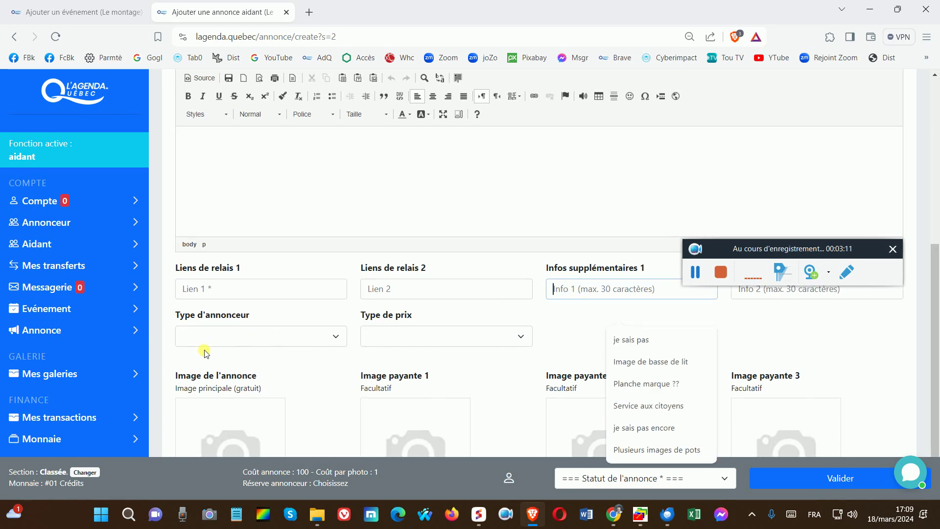
scroll(206, 353, down, 2)
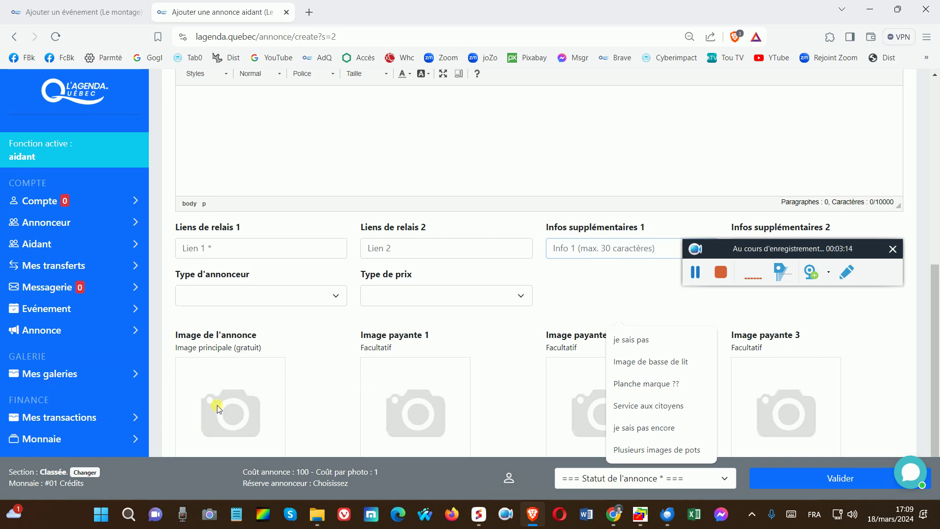
click(695, 274)
scroll(637, 417, down, 1)
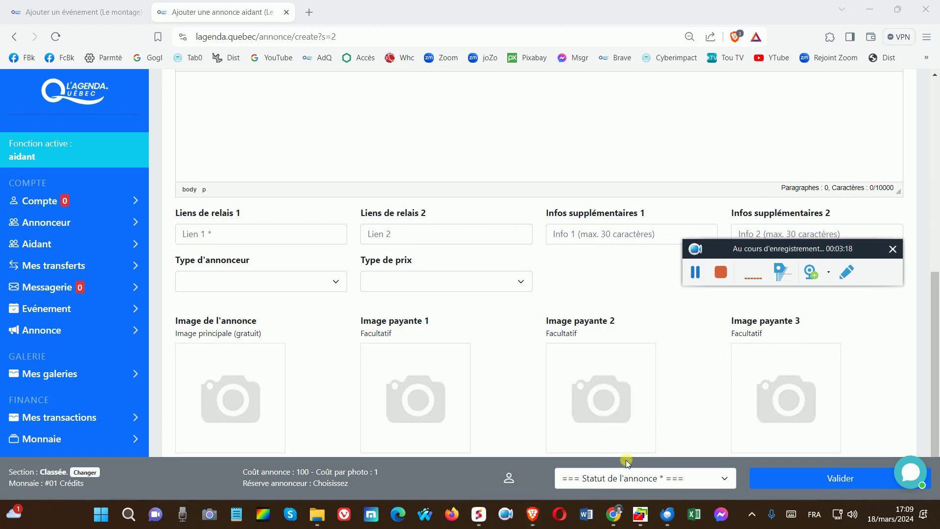
Step: Set the ad's status to Proposition à l'annonceur and choose le fondateur as the advertiser buying the ad
click(621, 479)
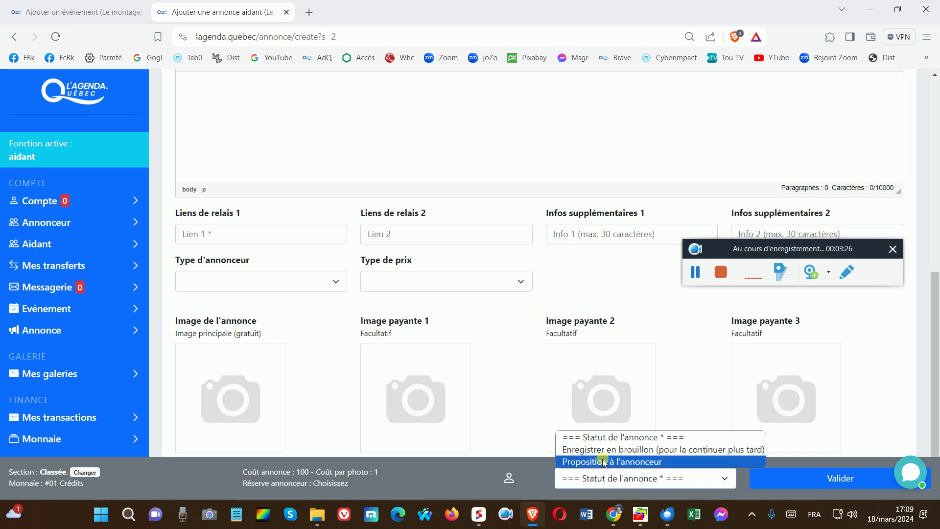
click(604, 461)
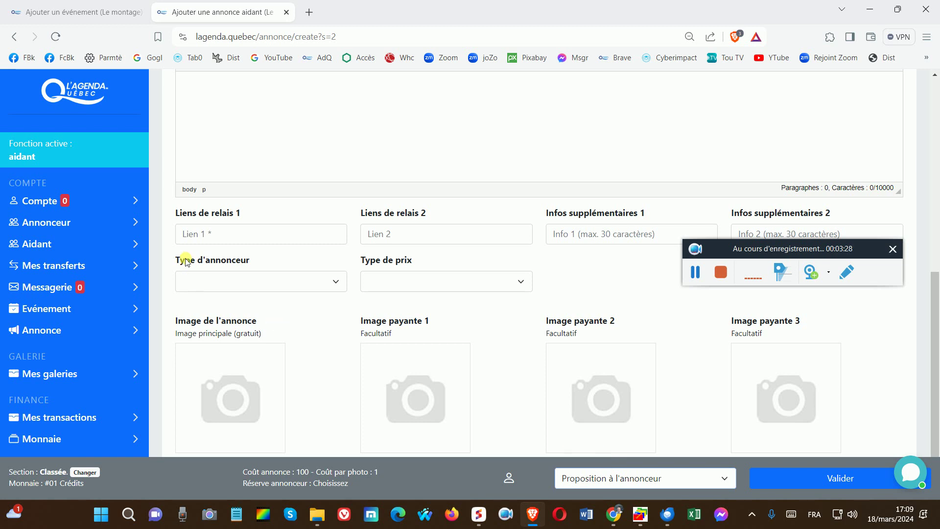
scroll(186, 235, up, 5)
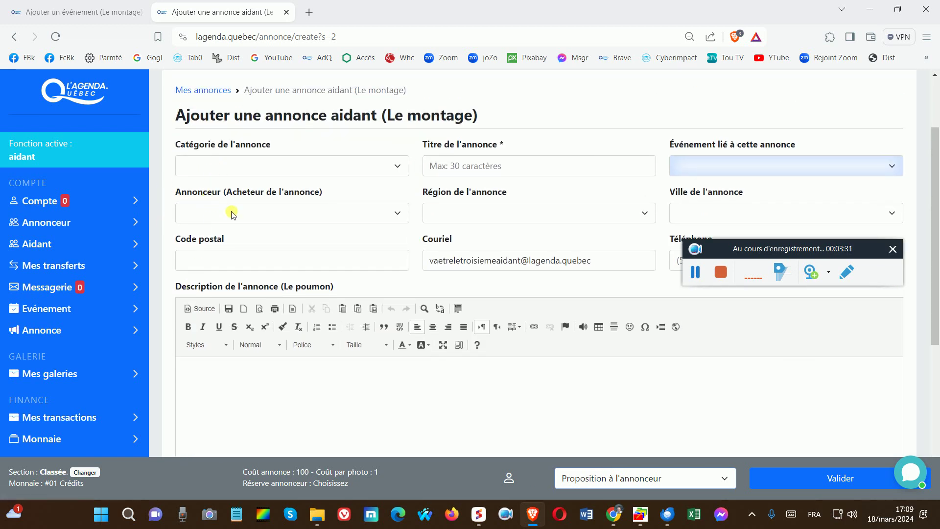
click(205, 214)
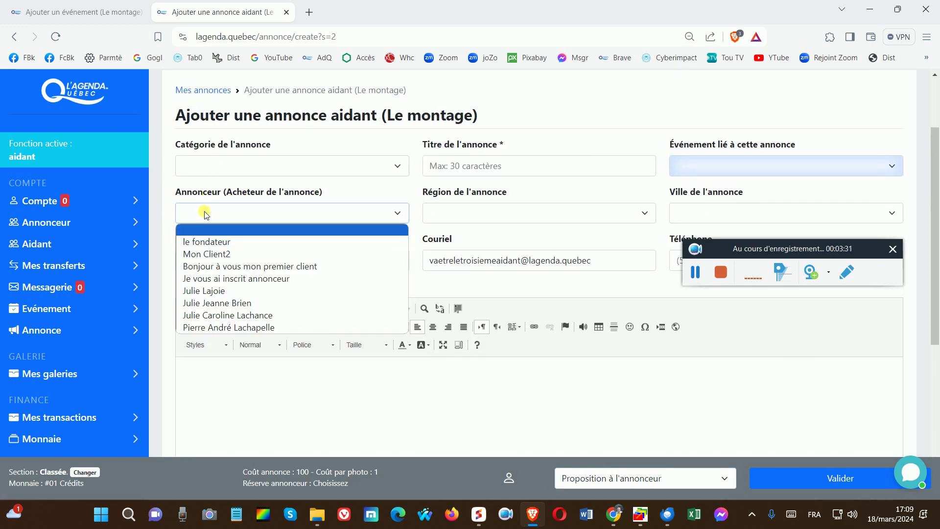
click(215, 242)
scroll(429, 405, down, 1)
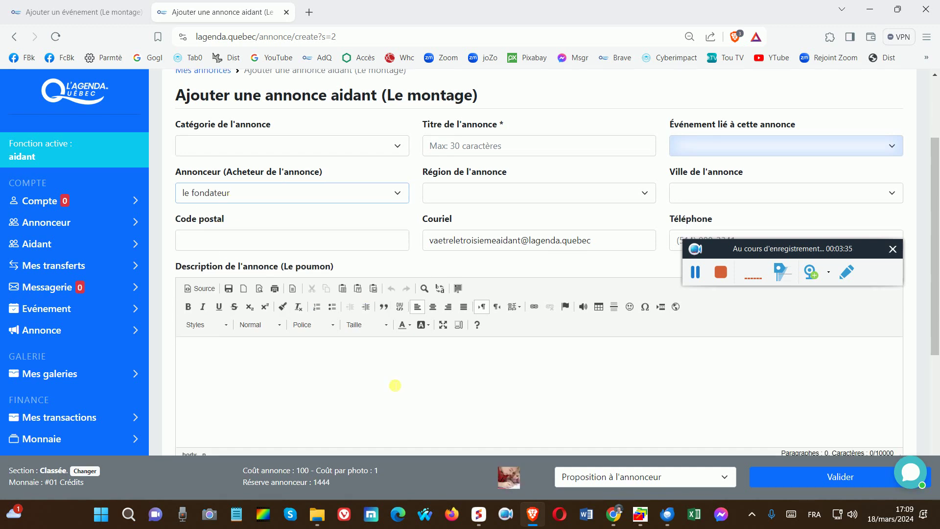
scroll(730, 451, down, 2)
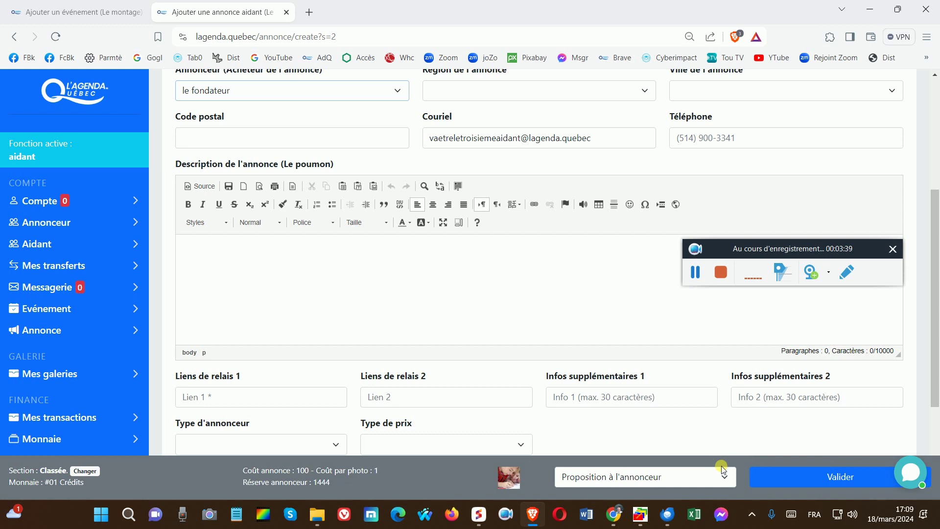
click(698, 277)
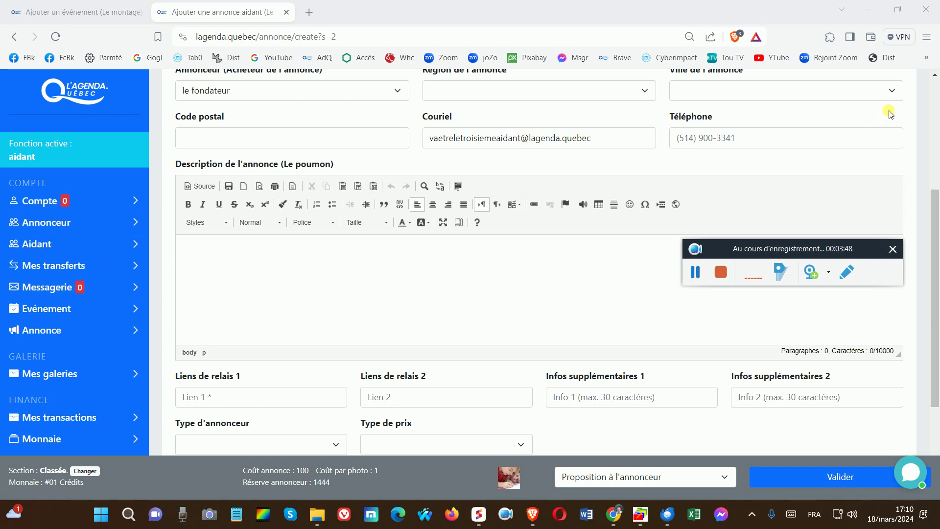
Step: Return to the account dashboard and open the page for registering a new advertiser
scroll(737, 200, up, 5)
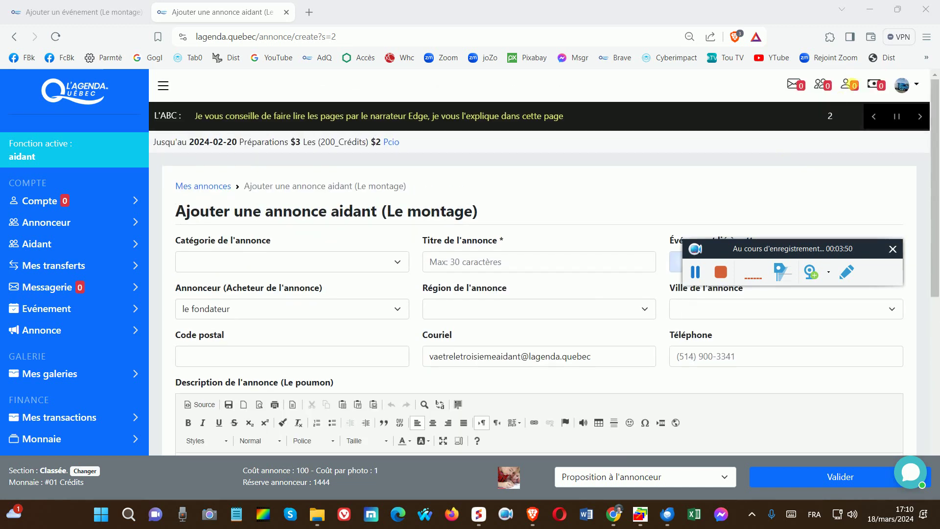
click(903, 85)
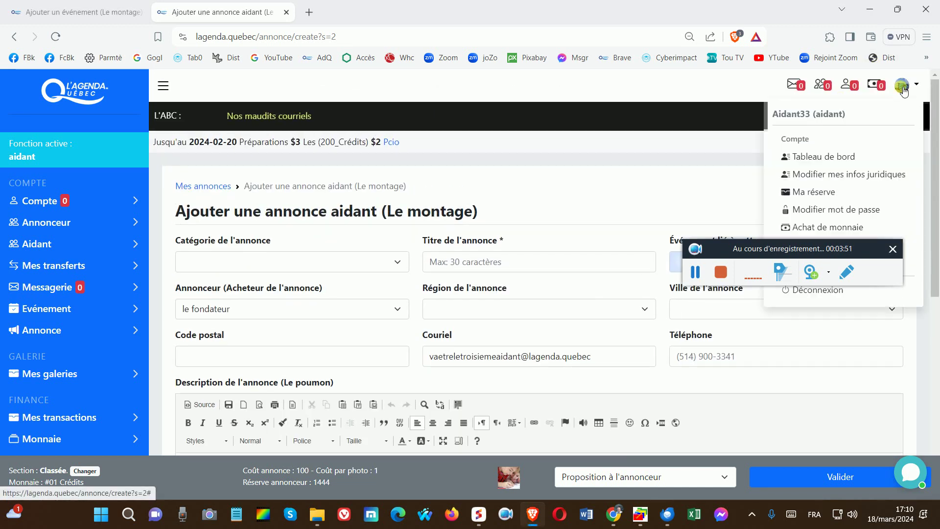
click(808, 156)
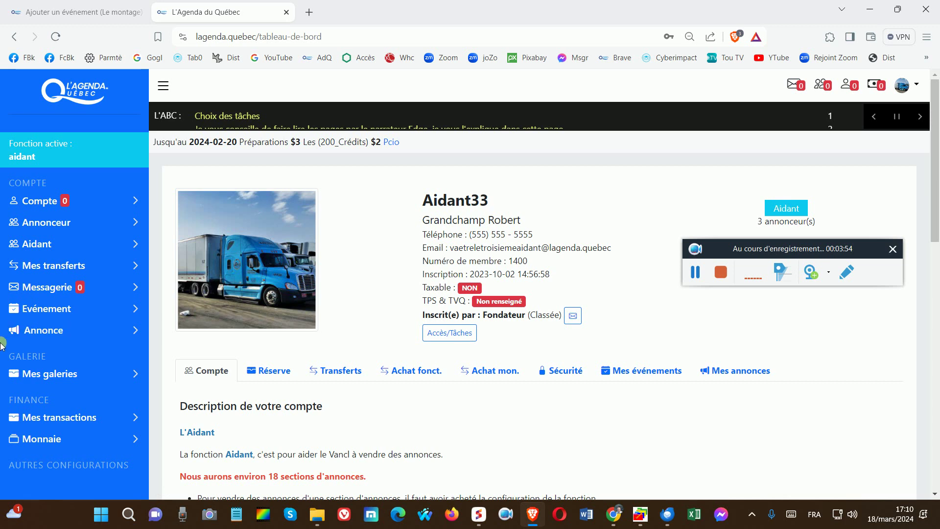
click(44, 226)
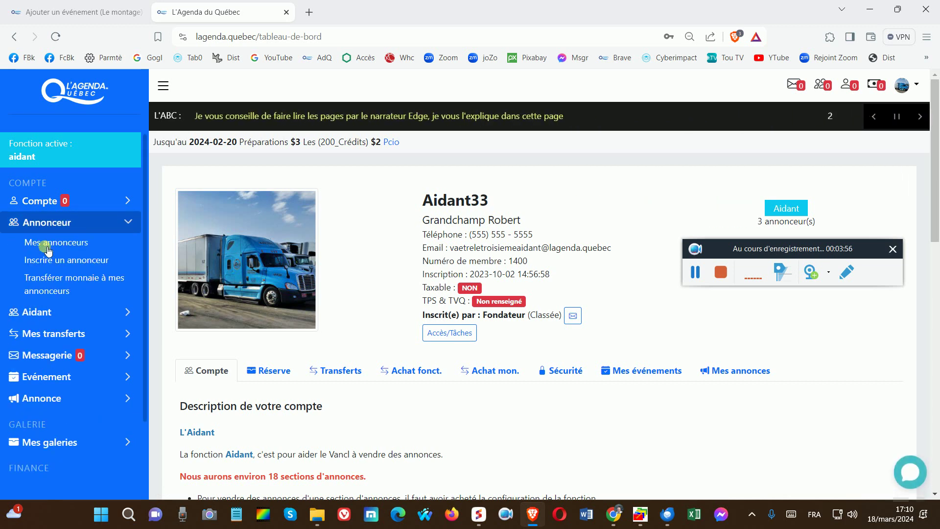
click(45, 263)
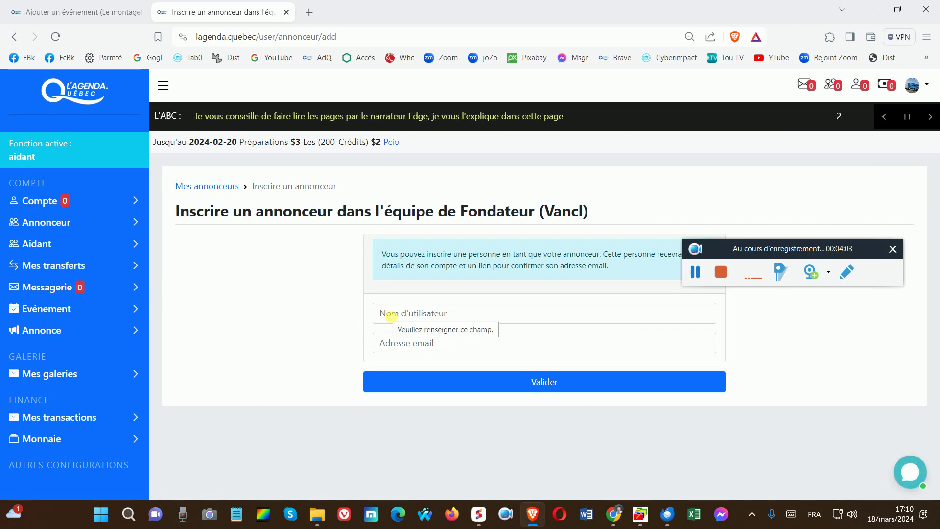
Step: Examine the username and email fields of the advertiser registration form along with their suggested entries
click(390, 314)
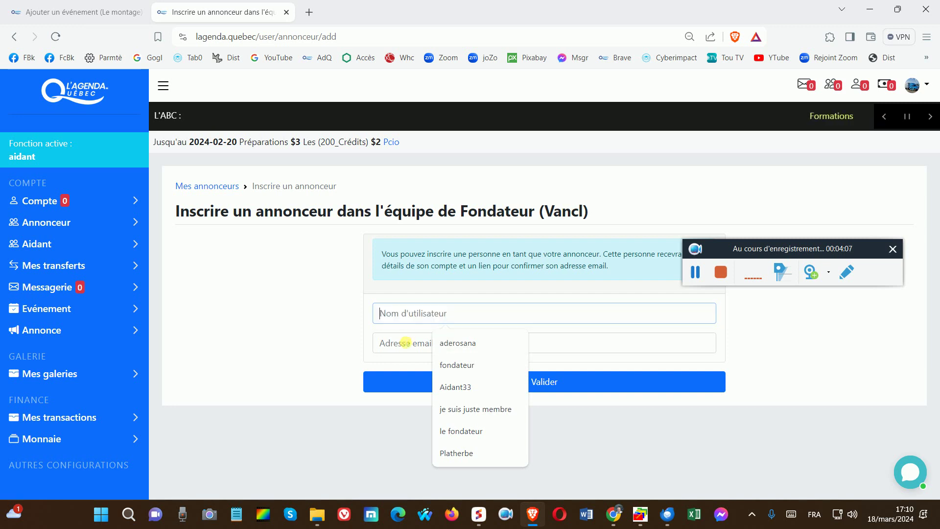
click(390, 347)
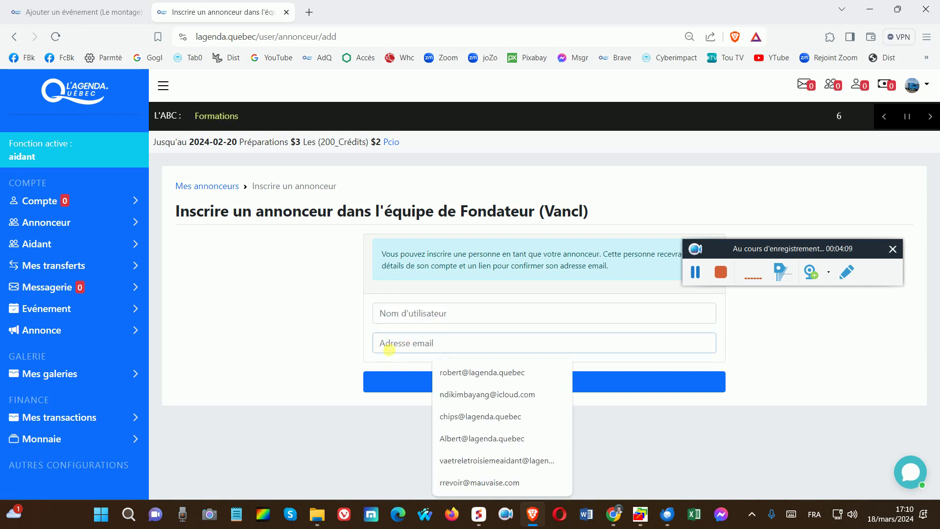
click(393, 434)
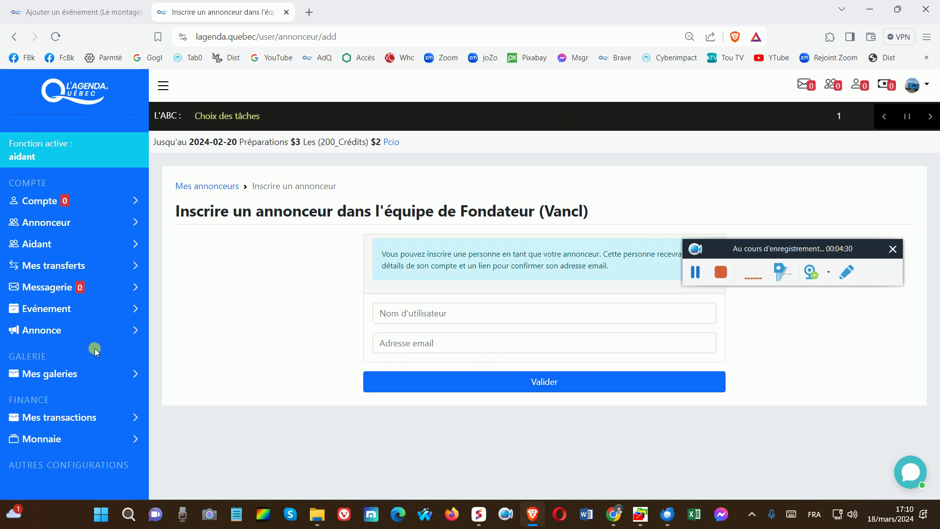
Step: Reopen the Classée ad creation form, select le fondateur as the advertiser and view the available ad statuses
click(552, 382)
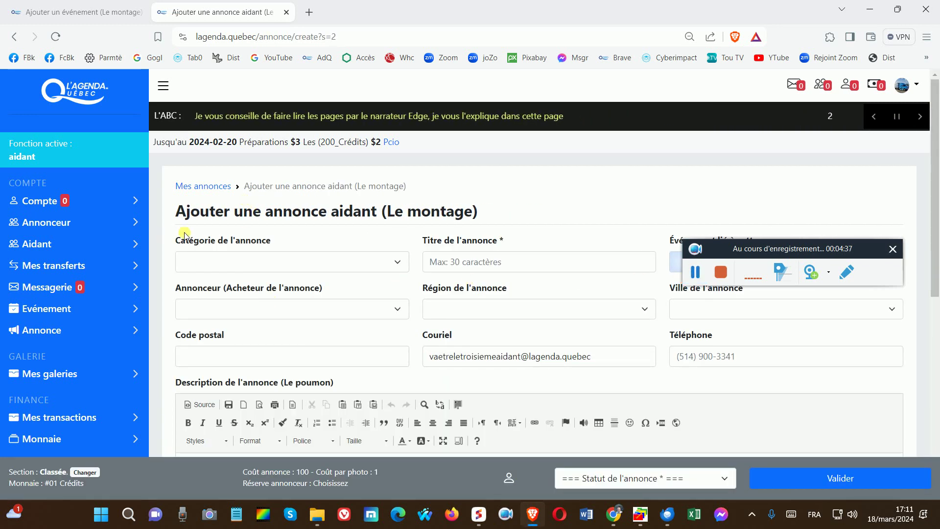
drag(283, 212, 388, 216)
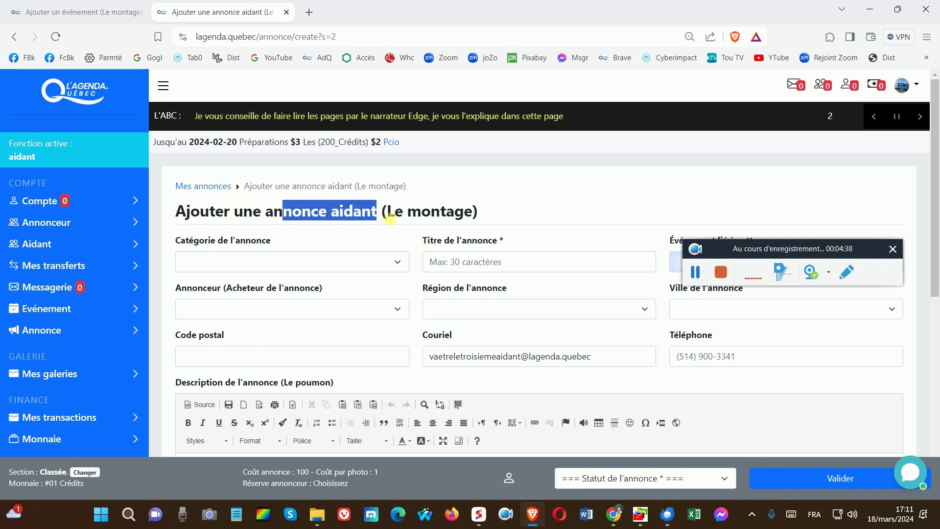
click(216, 312)
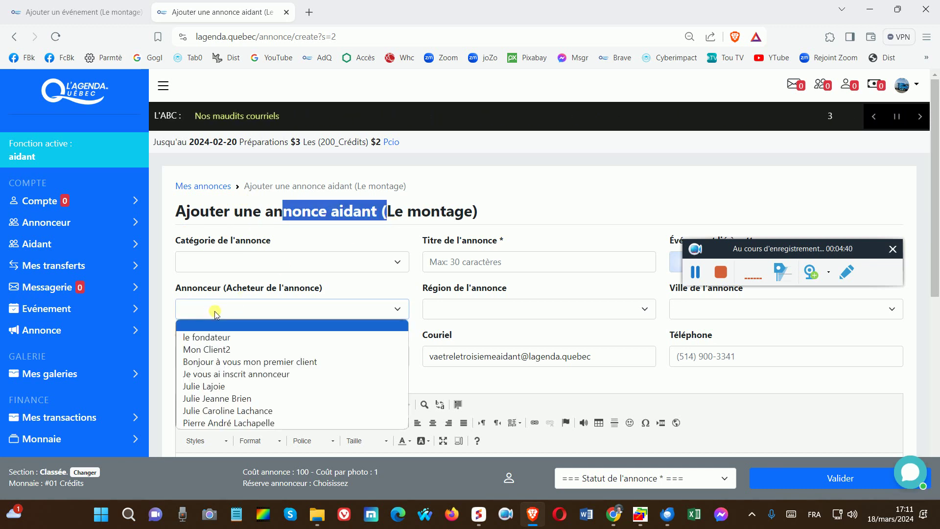
click(209, 337)
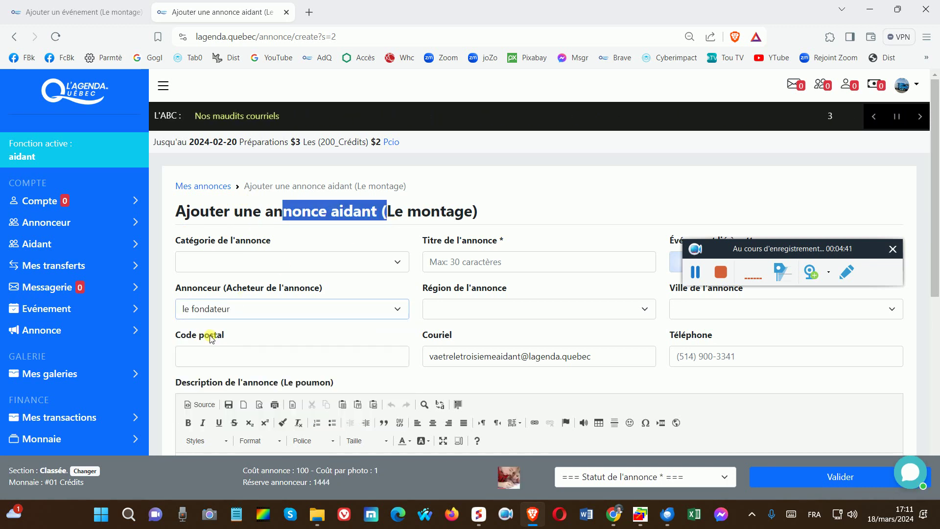
click(628, 478)
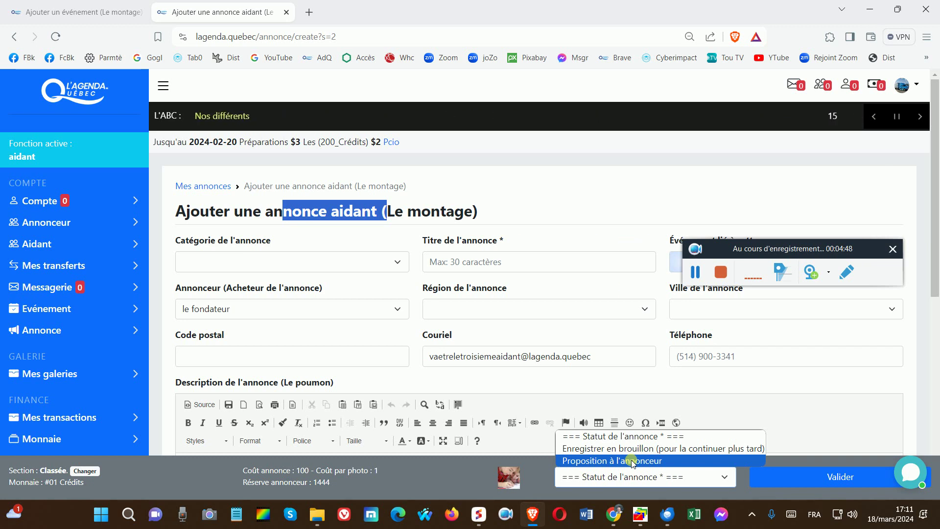
click(696, 276)
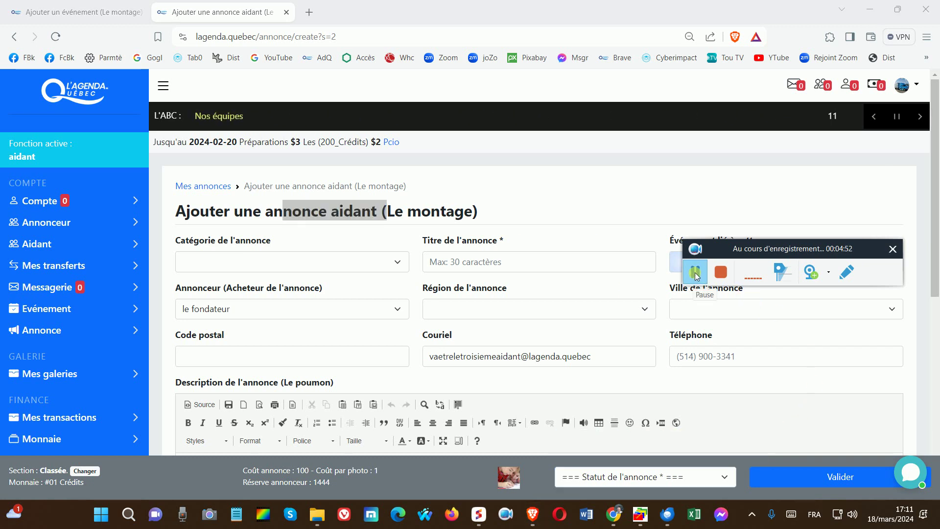